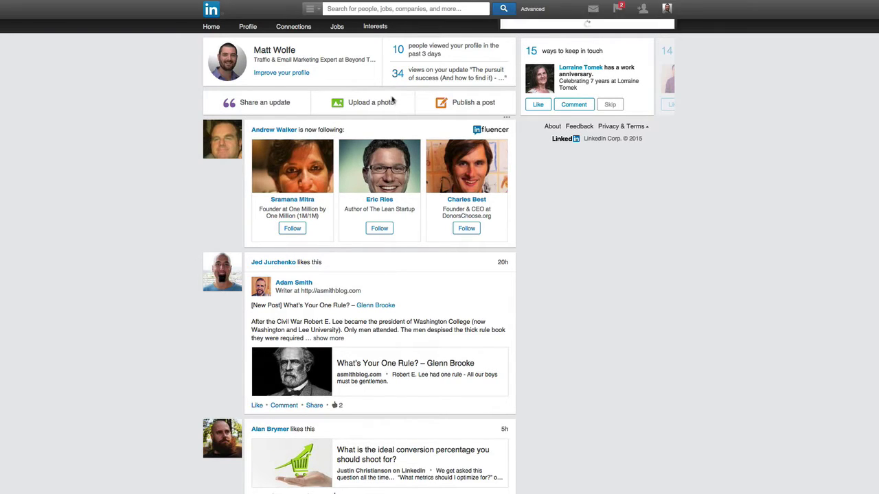
Reload the LinkedIn news feed from the Home link in the top bar
left_click(210, 28)
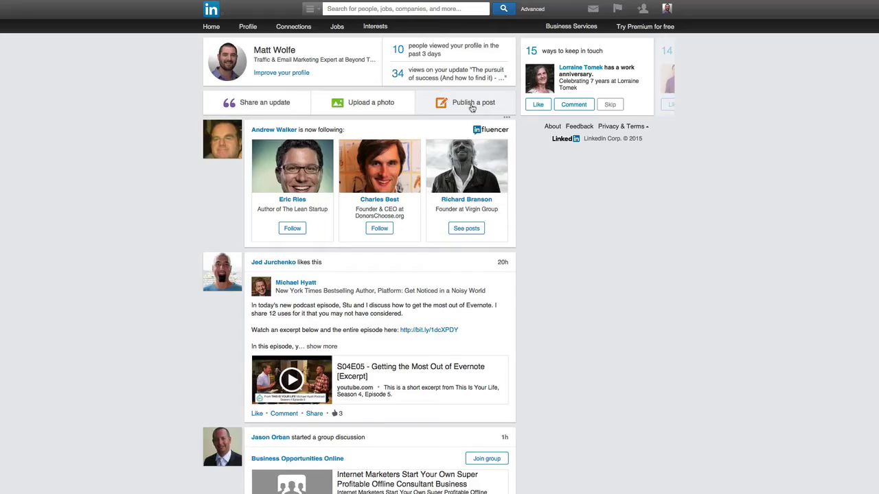
Discard the empty long-form post draft and return to the Home page
left_click(472, 104)
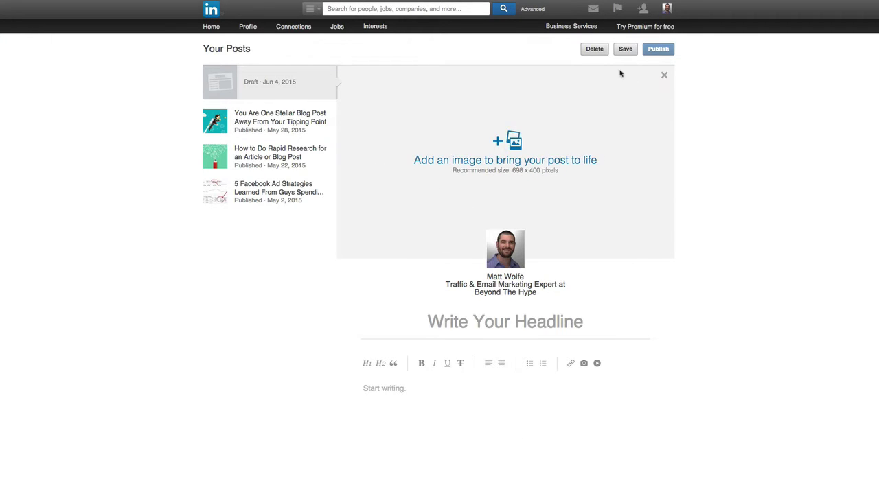
left_click(595, 49)
left_click(535, 121)
left_click(211, 27)
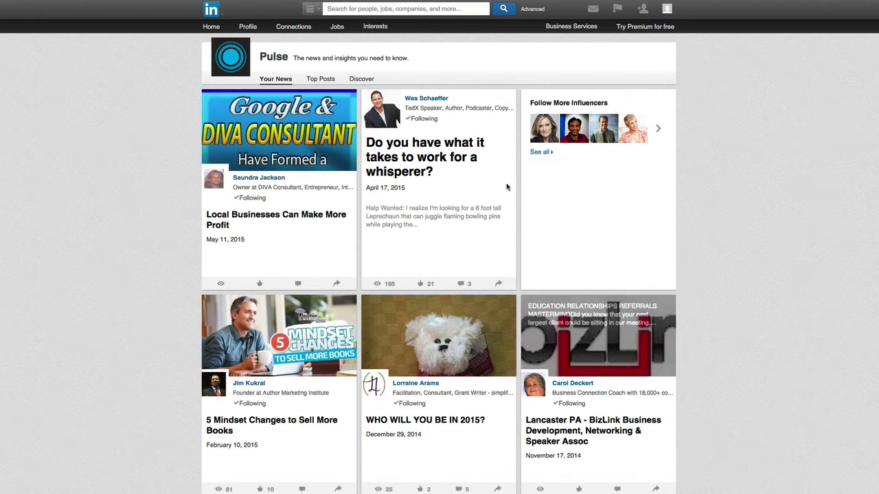
Browse Pulse's Top Posts and Discover sections, then return to Your News
left_click(327, 81)
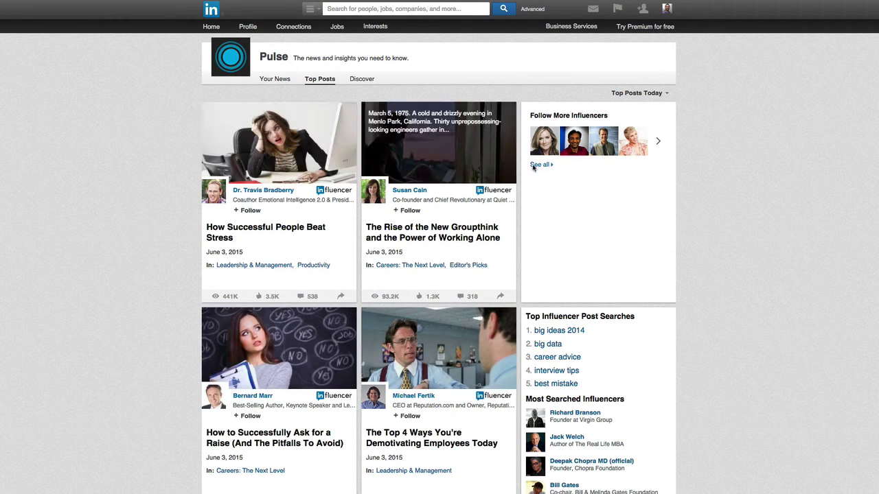
left_click(359, 80)
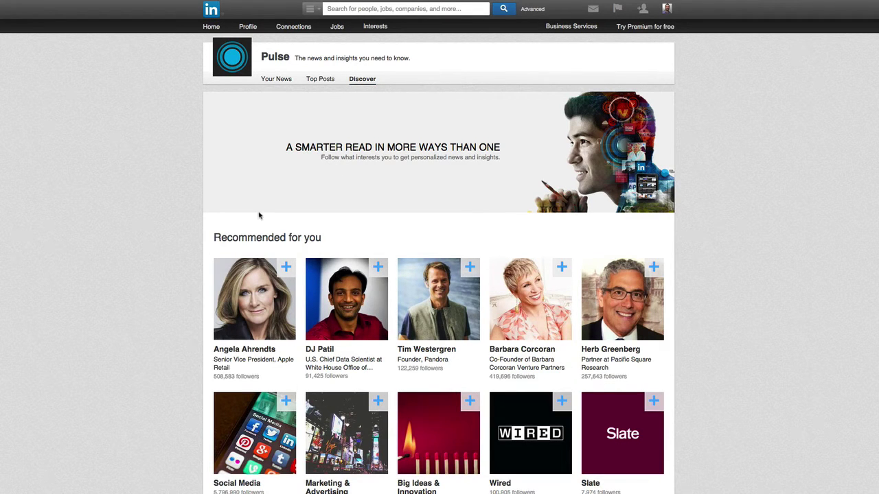
left_click(273, 82)
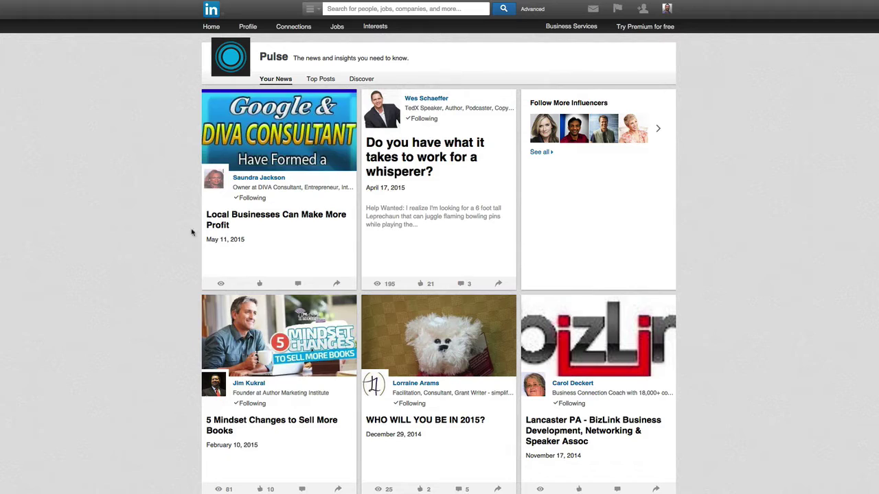
mouse_move(279, 335)
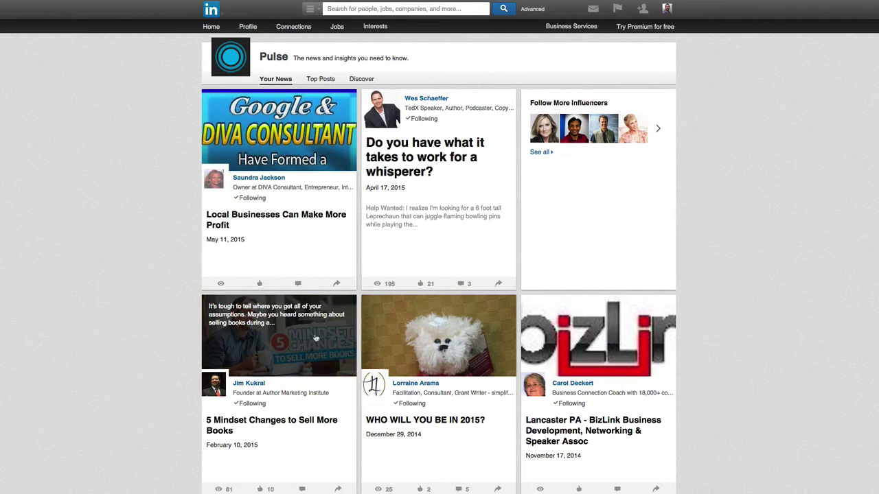
left_click(316, 338)
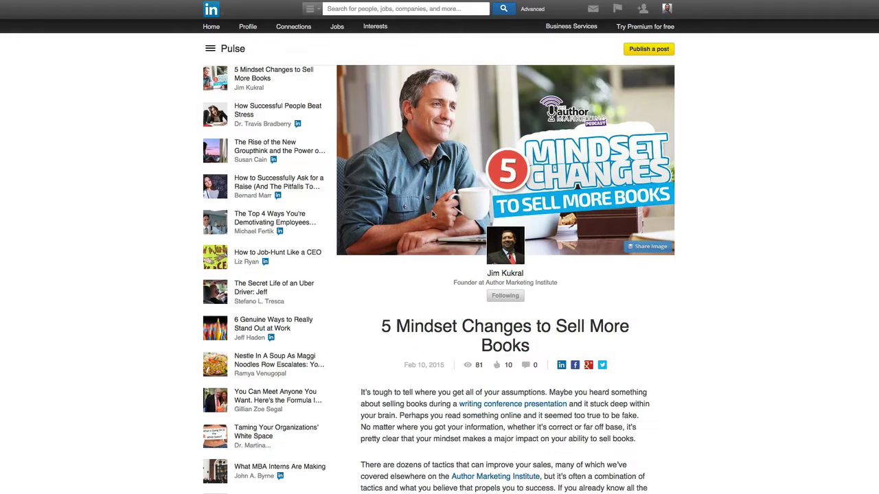
scroll(393, 153, "down", 5)
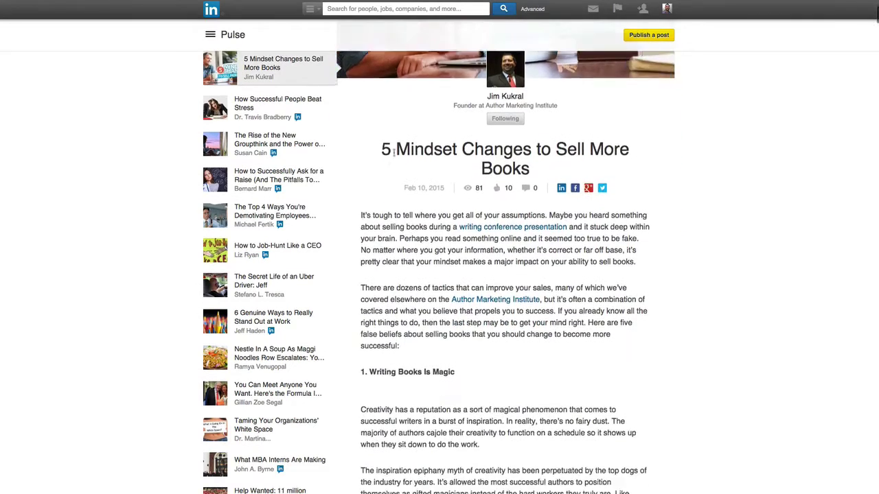
scroll(394, 156, "up", 5)
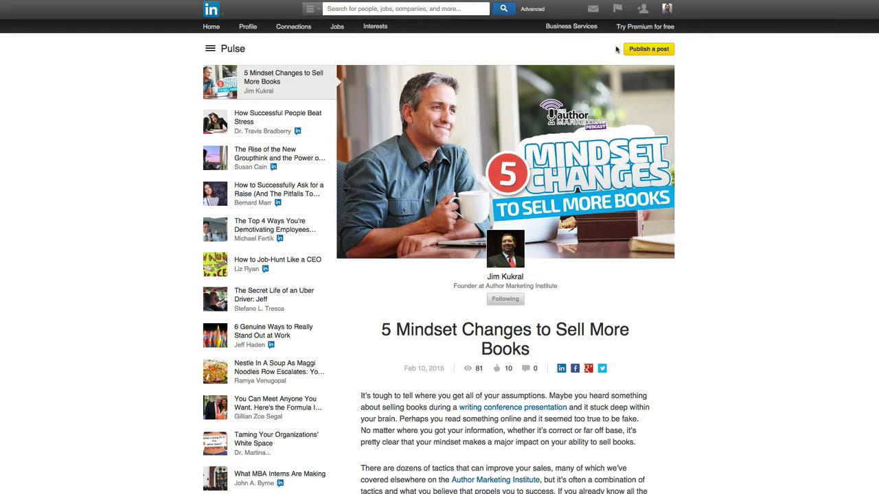
Start a new blank long-form post and place the cursor in its headline field
mouse_move(506, 162)
left_click(649, 50)
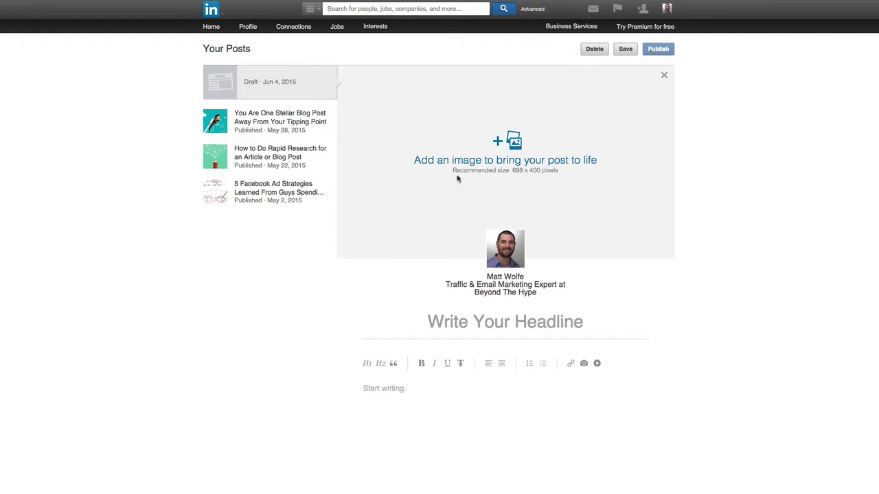
left_click(520, 331)
Step through the published posts, ending on 5 Facebook Ad Strategies, and scroll through it
left_click(250, 127)
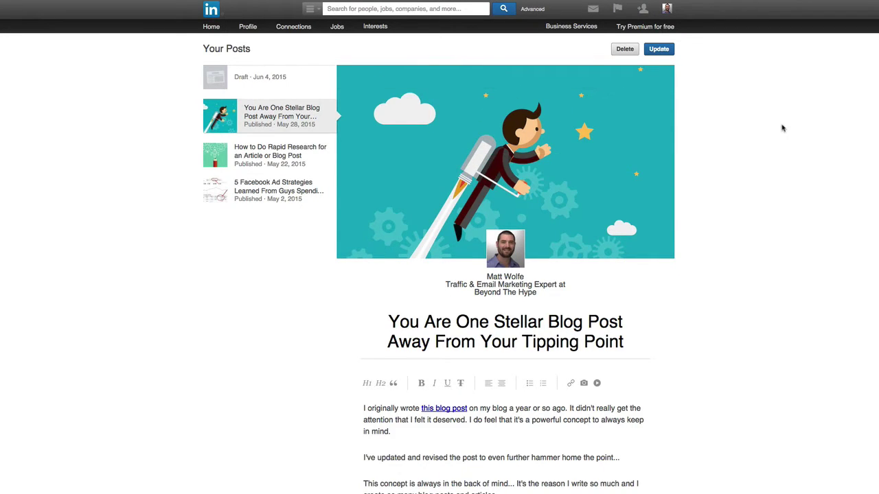
left_click(279, 155)
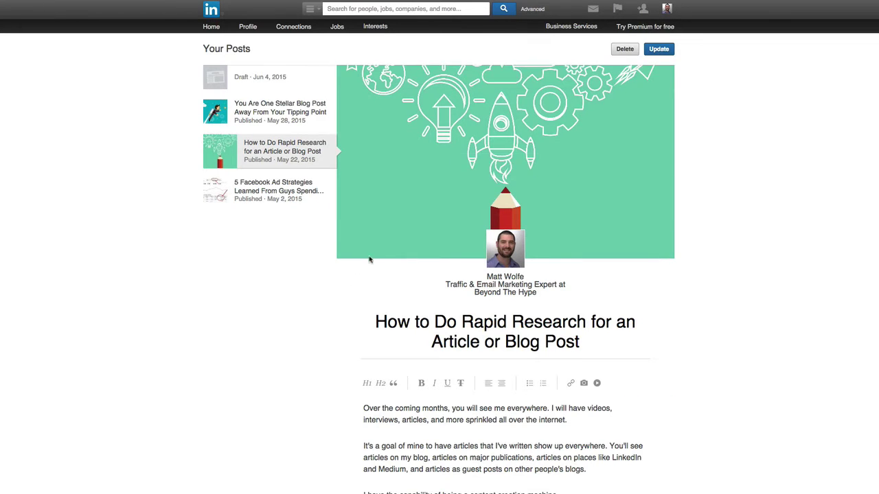
left_click(262, 193)
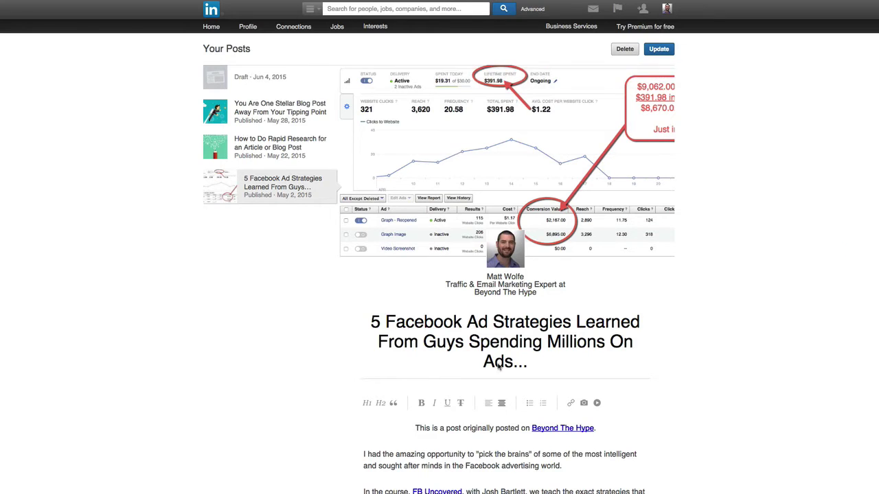
scroll(499, 367, "down", 3)
scroll(439, 398, "up", 3)
mouse_move(578, 180)
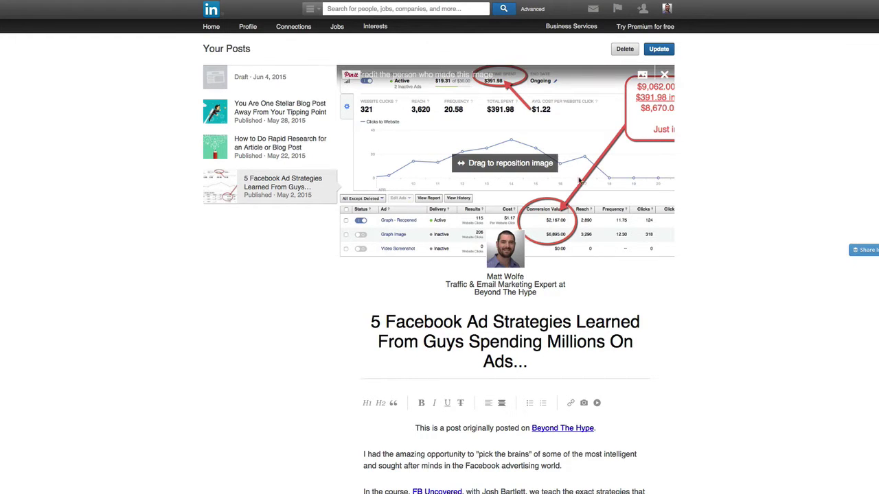
scroll(571, 177, "down", 2)
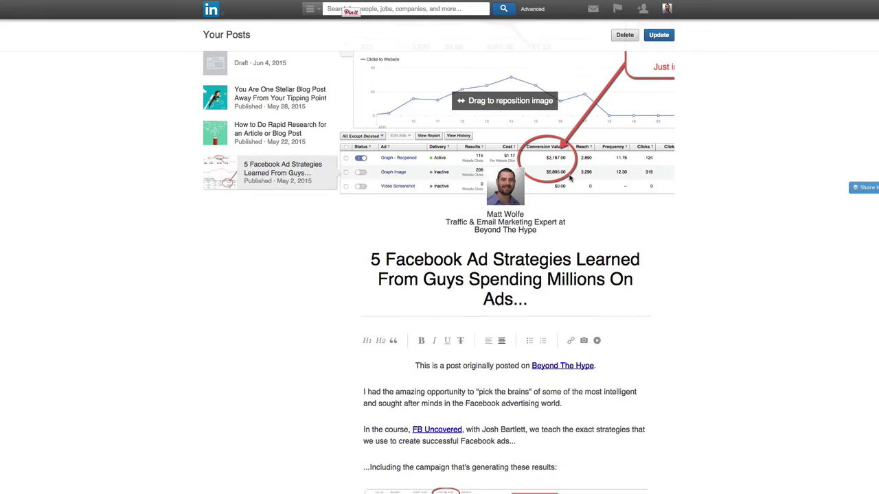
Select and deselect the opening line and a period in the Facebook ad post intro
scroll(568, 177, "down", 3)
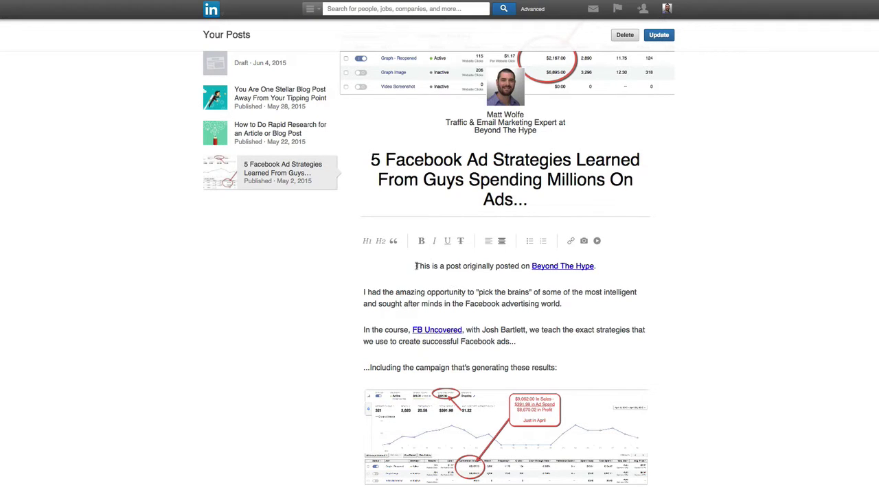
left_click_drag(415, 265, 604, 267)
left_click(604, 267)
left_click_drag(604, 266, 588, 267)
left_click(520, 294)
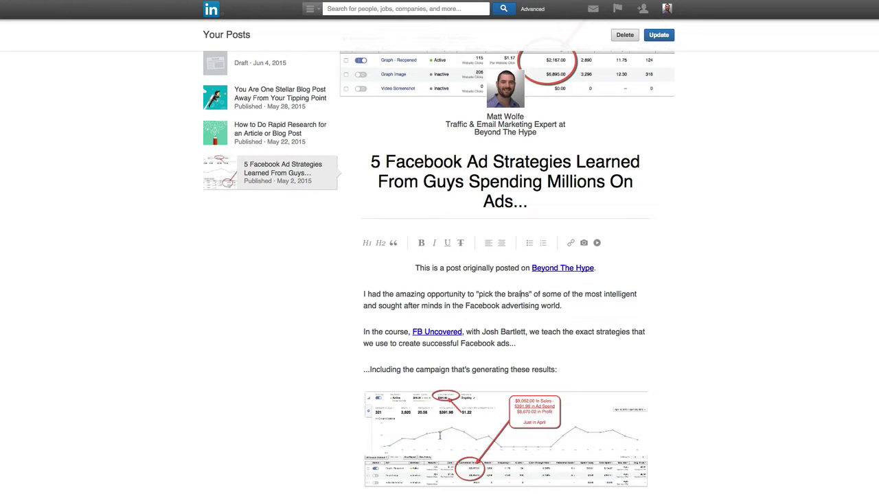
Scroll to the end of the post, then load You Are One Stellar Blog Post
scroll(423, 300, "down", 2)
scroll(423, 309, "down", 3)
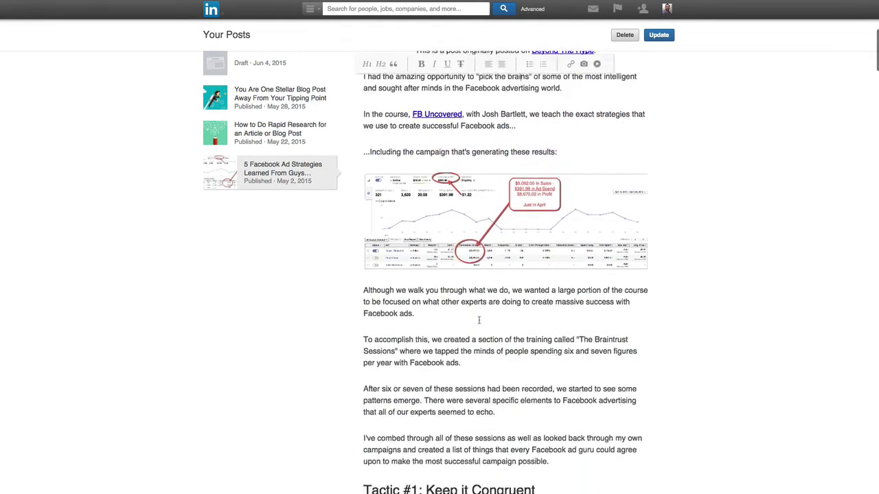
scroll(446, 316, "down", 5)
scroll(479, 320, "down", 5)
scroll(480, 320, "down", 5)
scroll(471, 309, "down", 8)
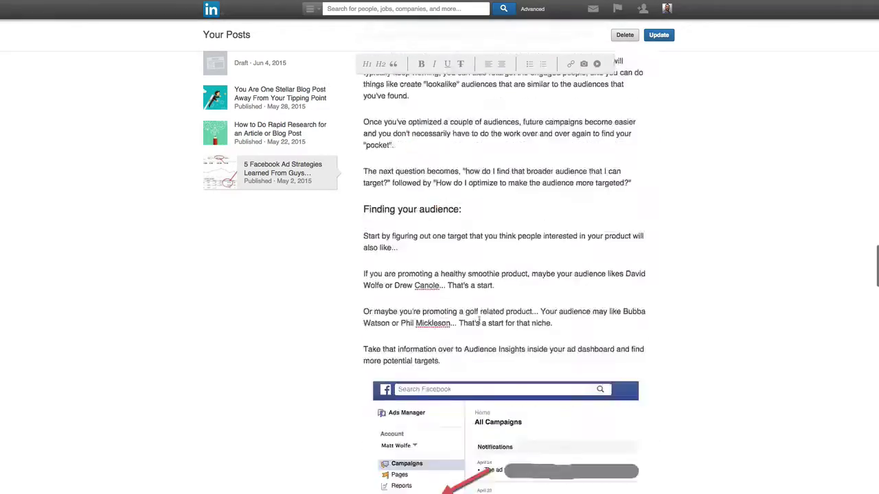
scroll(460, 298, "down", 6)
scroll(451, 288, "down", 5)
scroll(446, 282, "down", 10)
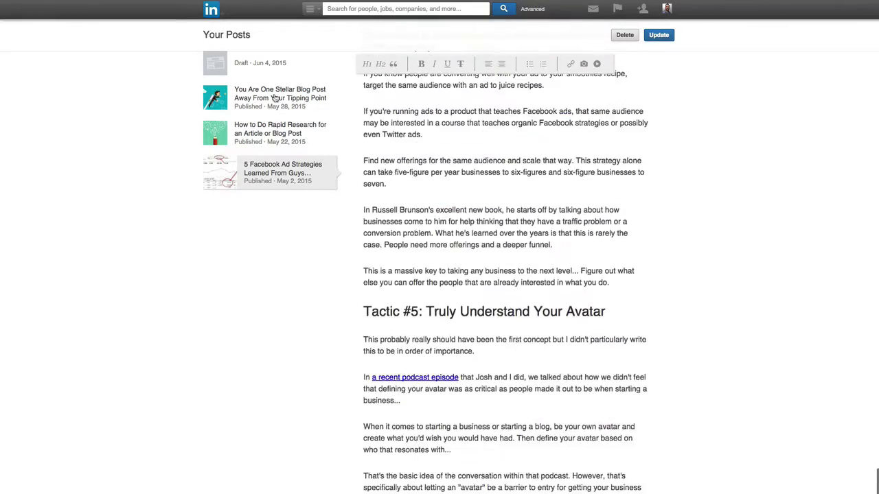
left_click(273, 98)
scroll(406, 292, "down", 10)
scroll(426, 296, "down", 10)
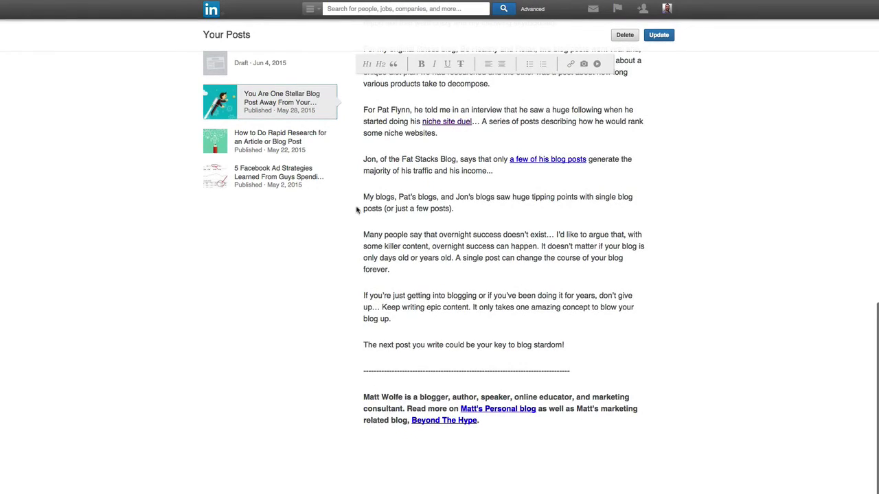
scroll(357, 210, "up", 3)
scroll(385, 261, "up", 10)
scroll(425, 315, "down", 8)
scroll(452, 359, "down", 4)
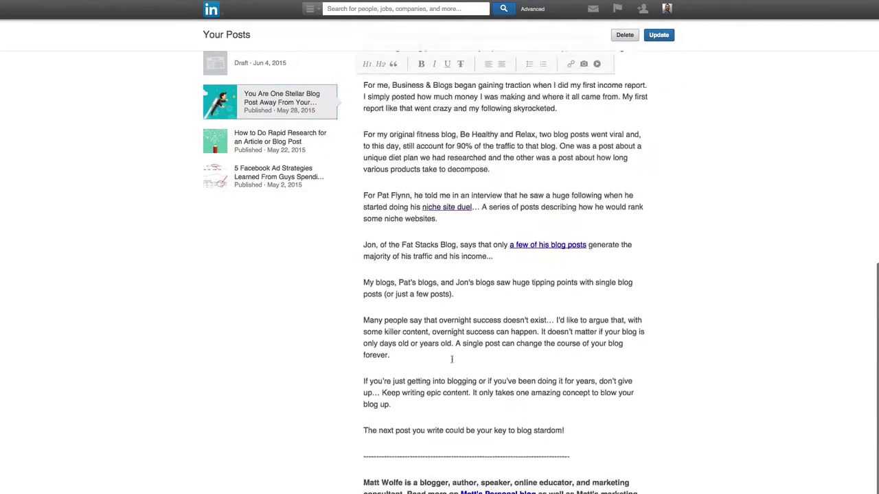
scroll(452, 360, "down", 3)
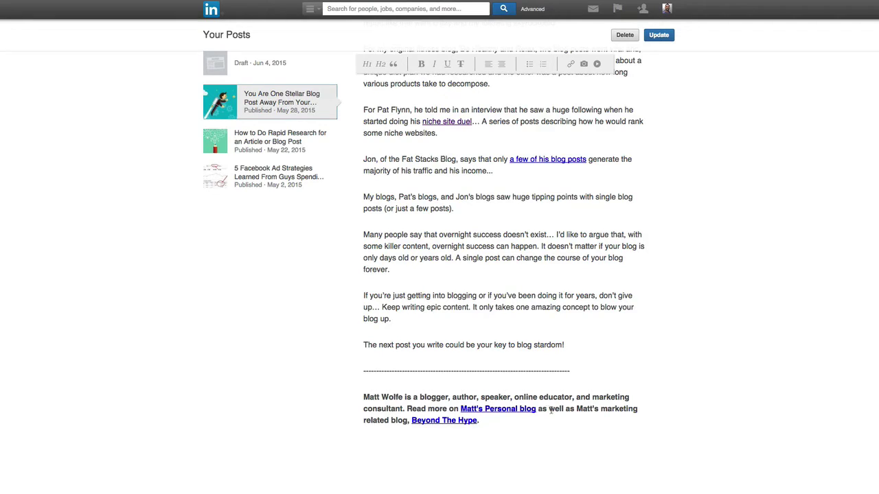
left_click(489, 417)
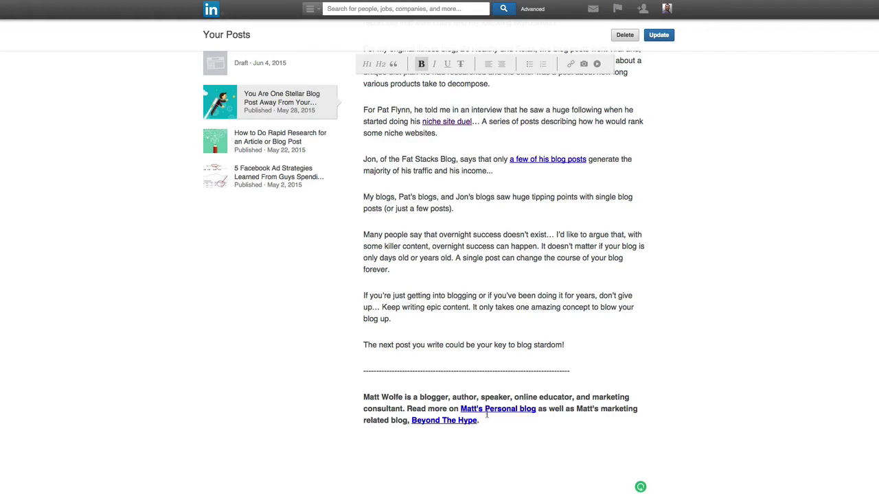
left_click(501, 361)
left_click(451, 420)
scroll(453, 364, "up", 2)
scroll(446, 364, "up", 3)
scroll(433, 363, "down", 5)
scroll(522, 385, "up", 10)
scroll(522, 385, "up", 10)
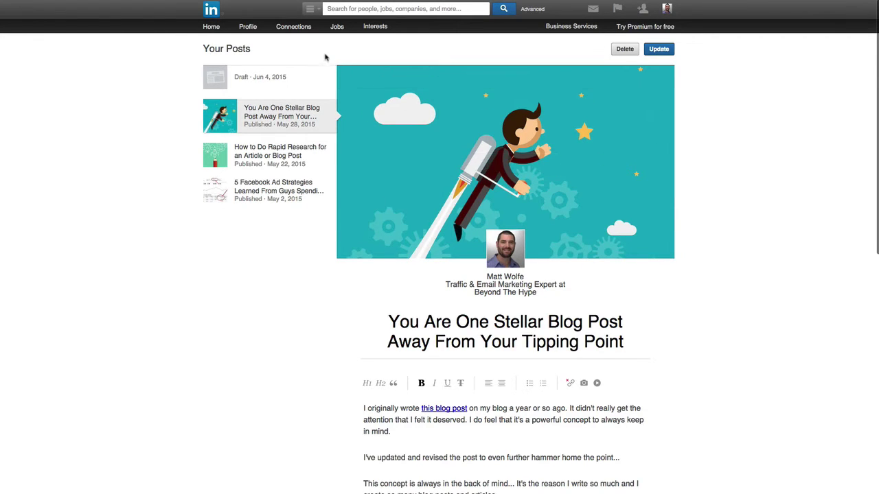
mouse_move(375, 26)
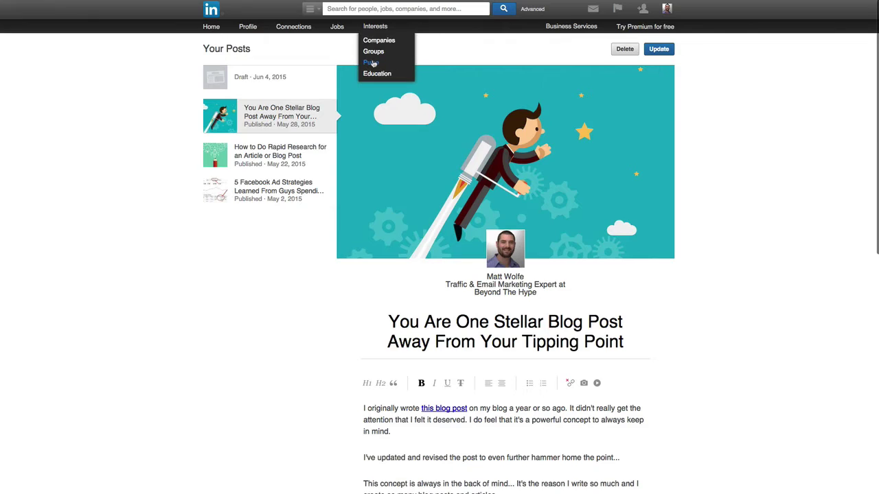
Open the How Successful People Beat Stress article from Pulse's Top Posts
left_click(373, 63)
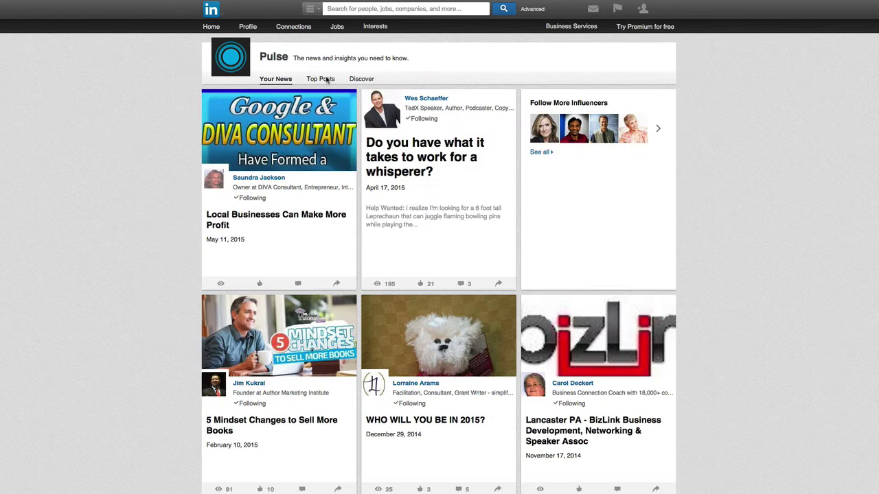
left_click(328, 79)
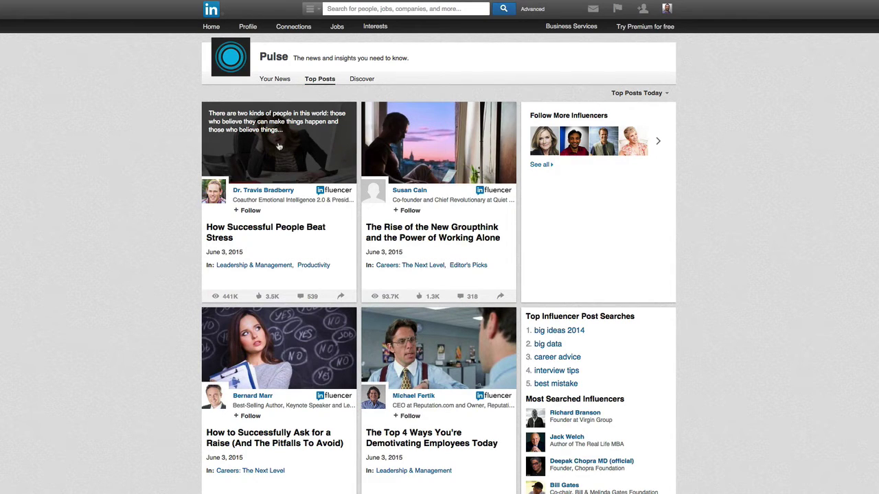
left_click(278, 152)
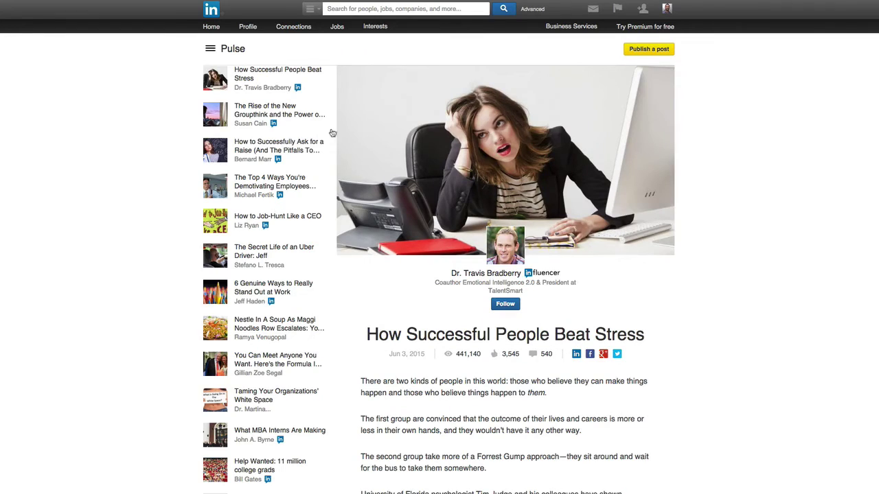
Scroll down through the stress article and the trending posts, then back up
scroll(452, 188, "down", 1)
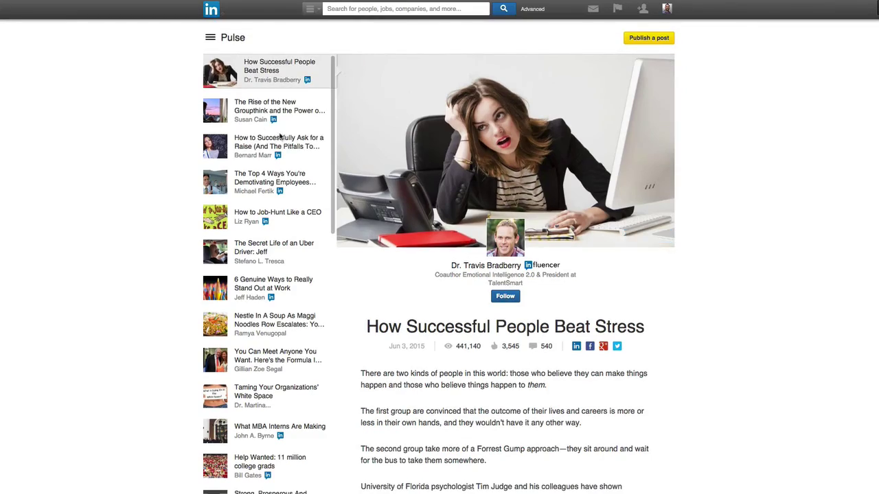
scroll(454, 154, "down", 4)
scroll(454, 155, "down", 3)
scroll(453, 155, "down", 4)
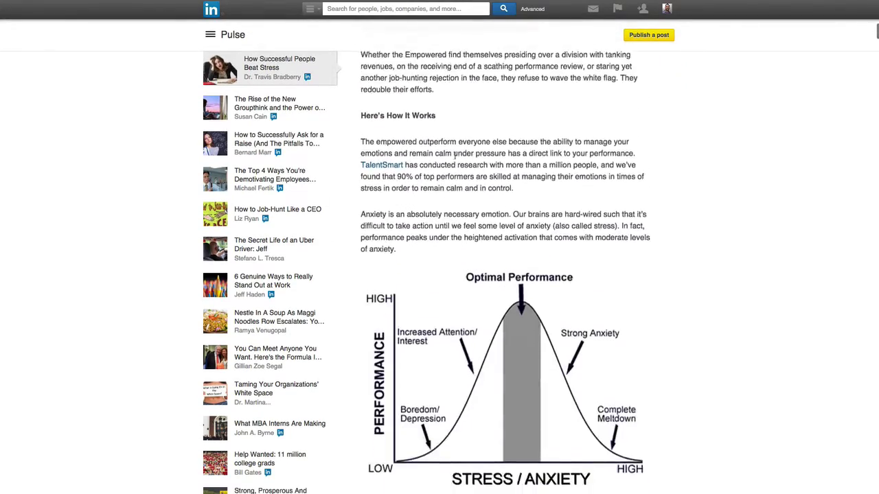
scroll(454, 154, "down", 5)
scroll(453, 155, "down", 3)
scroll(453, 157, "down", 6)
scroll(452, 159, "down", 4)
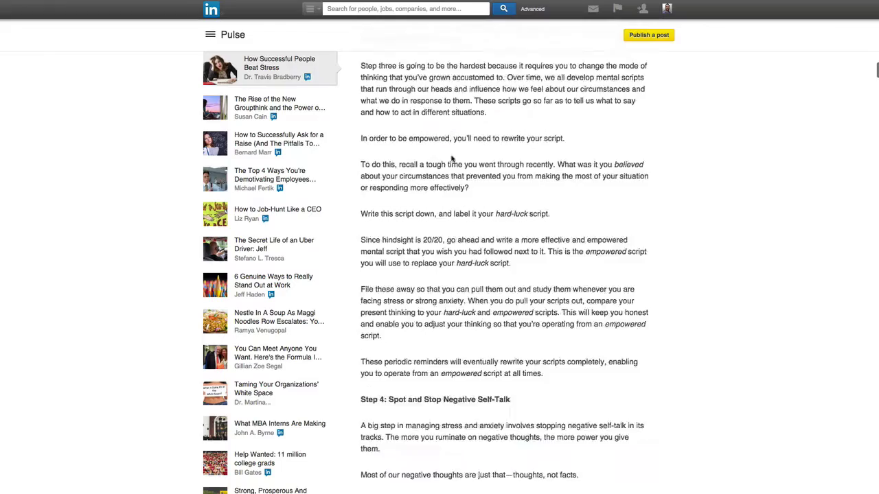
scroll(452, 159, "down", 5)
scroll(452, 159, "down", 5)
scroll(452, 159, "down", 5)
scroll(452, 160, "down", 2)
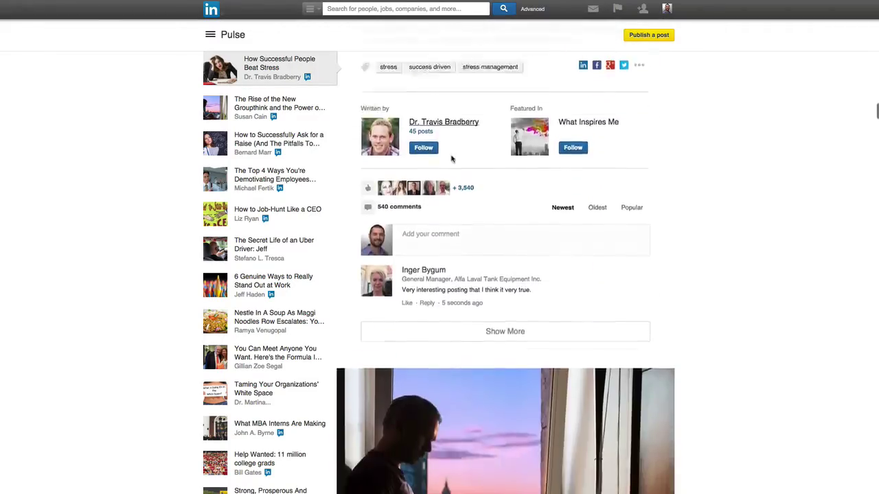
scroll(452, 159, "down", 5)
scroll(452, 159, "down", 2)
scroll(451, 160, "down", 4)
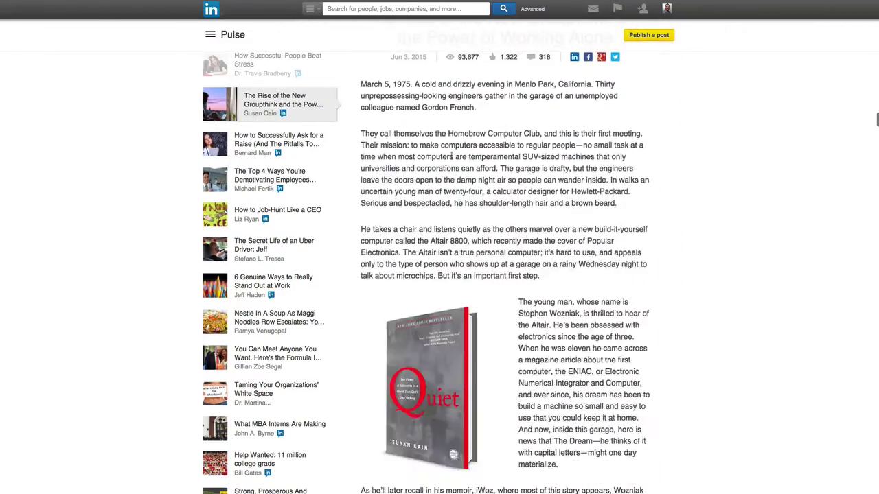
scroll(480, 199, "up", 3)
scroll(522, 247, "down", 1)
scroll(537, 263, "up", 3)
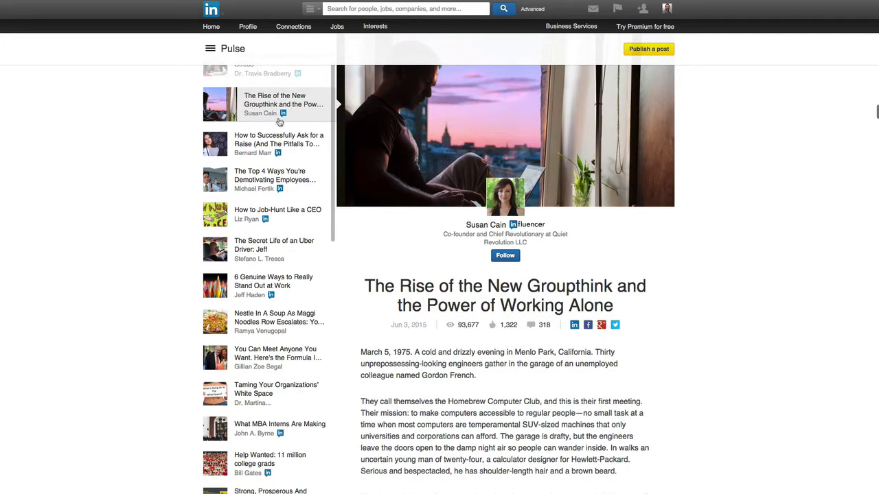
scroll(553, 453, "down", 1)
scroll(554, 454, "down", 5)
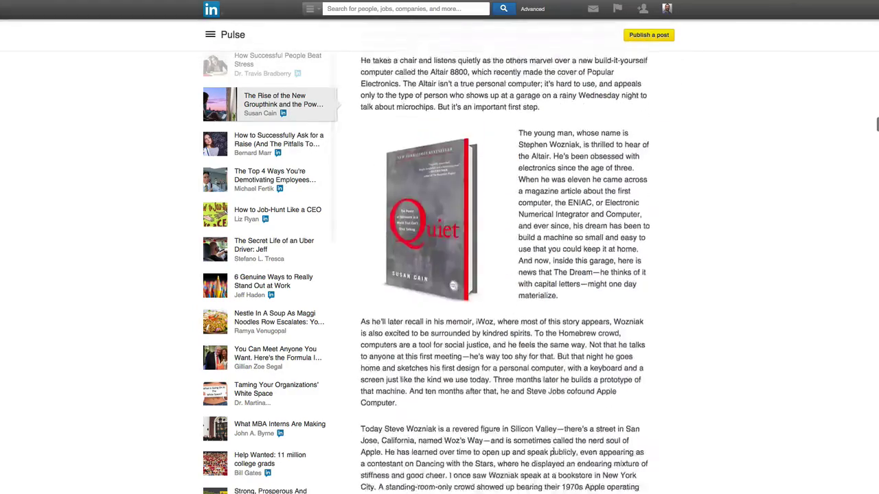
scroll(554, 453, "down", 5)
scroll(555, 450, "down", 5)
scroll(556, 447, "down", 5)
scroll(556, 446, "down", 5)
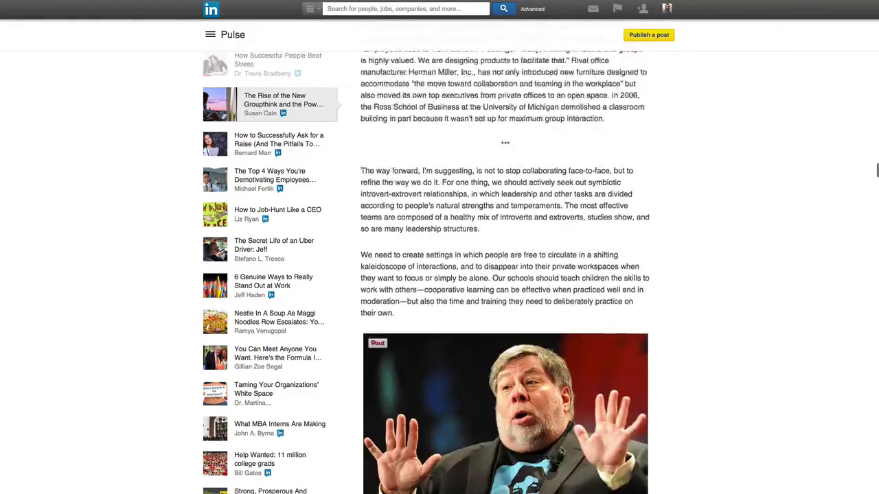
scroll(557, 448, "down", 3)
scroll(559, 449, "down", 5)
scroll(562, 451, "down", 4)
scroll(562, 451, "down", 4)
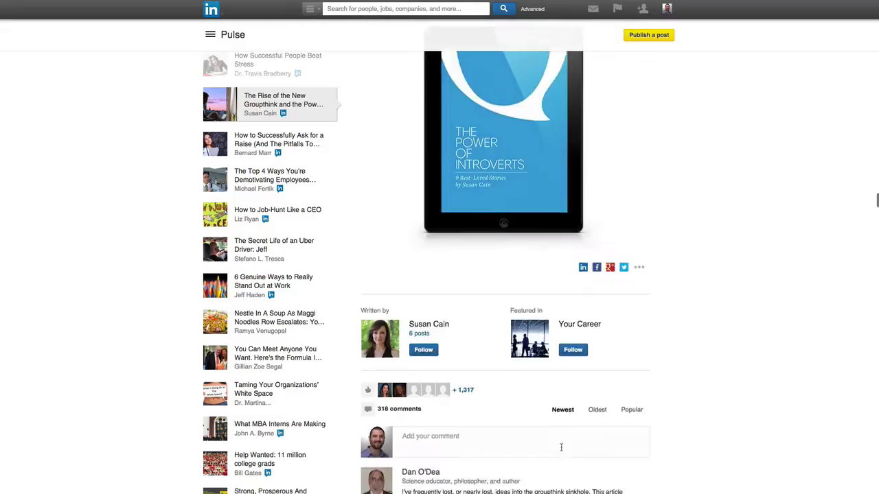
scroll(549, 399, "down", 5)
scroll(535, 343, "down", 3)
scroll(526, 293, "down", 5)
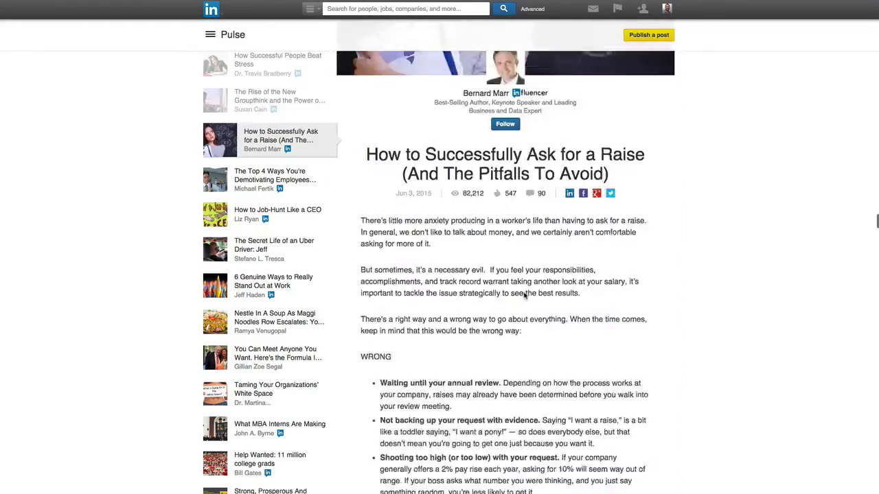
scroll(522, 282, "down", 1)
scroll(518, 271, "down", 3)
scroll(514, 261, "down", 5)
scroll(512, 251, "down", 1)
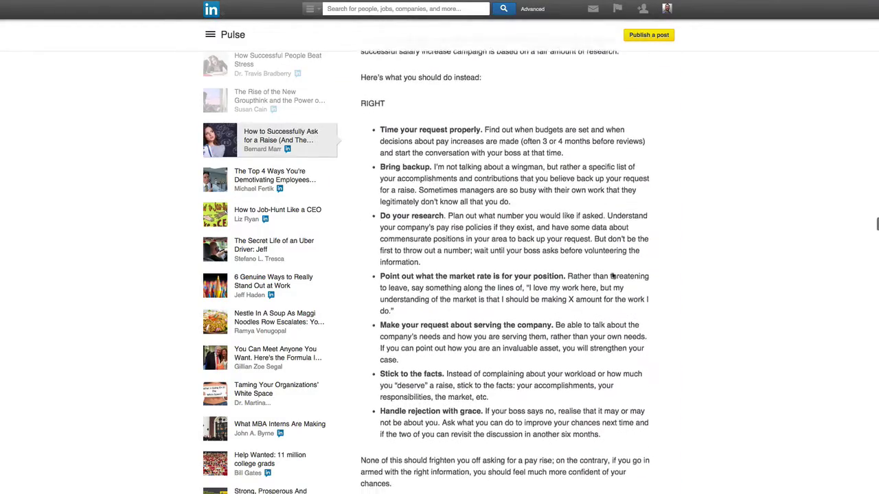
scroll(607, 274, "up", 10)
scroll(607, 274, "up", 5)
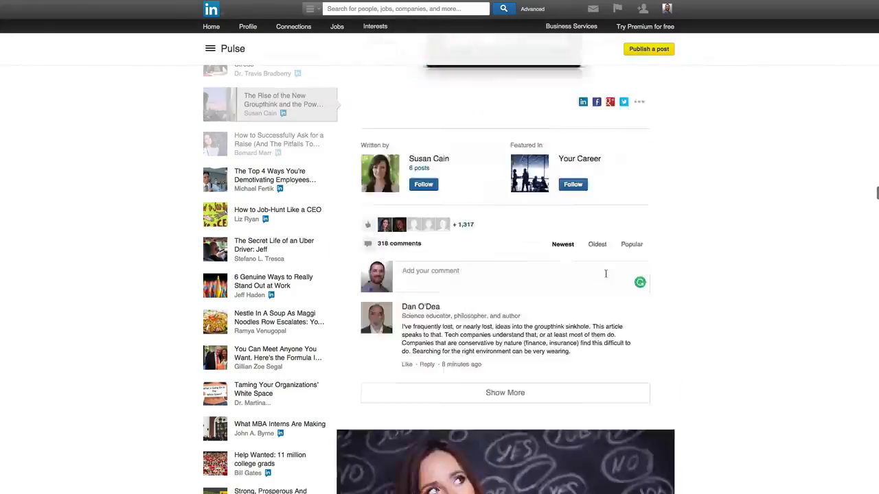
scroll(607, 274, "up", 10)
scroll(605, 274, "up", 5)
scroll(605, 274, "up", 10)
scroll(603, 281, "up", 10)
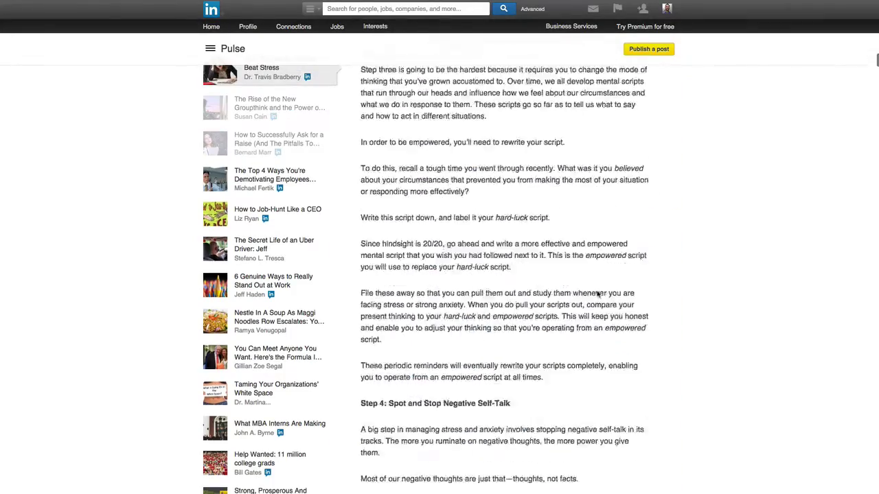
scroll(600, 289, "up", 10)
scroll(596, 296, "up", 10)
scroll(597, 295, "up", 10)
scroll(596, 206, "up", 2)
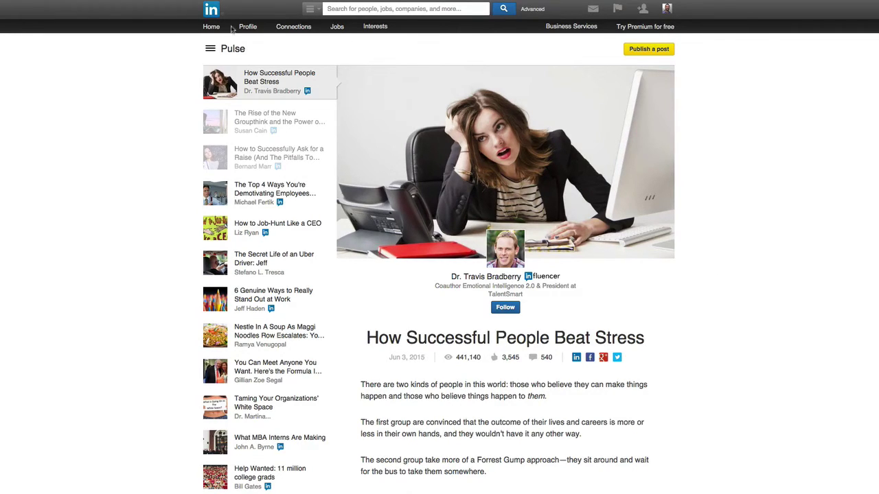
Go to your profile and find the Posts section listing three published posts
left_click(248, 27)
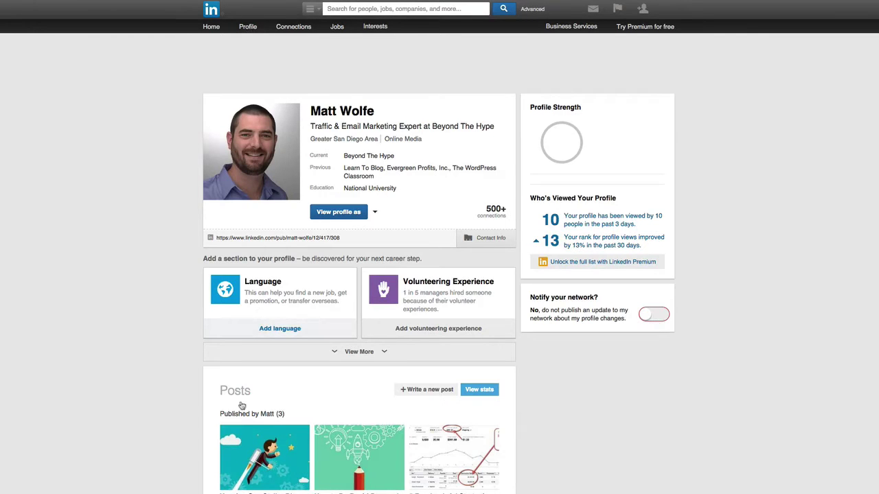
scroll(254, 305, "down", 3)
scroll(212, 456, "up", 1)
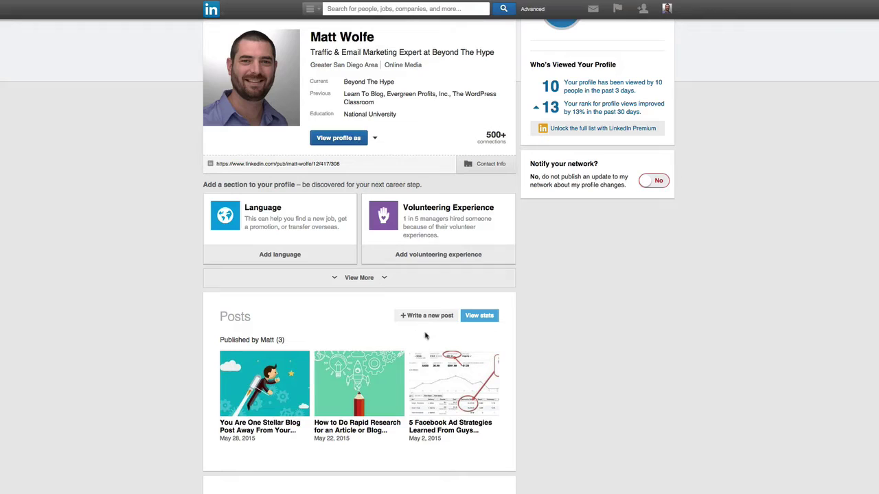
Open the post statistics and view the 6 likers and 3 commenters
left_click(492, 318)
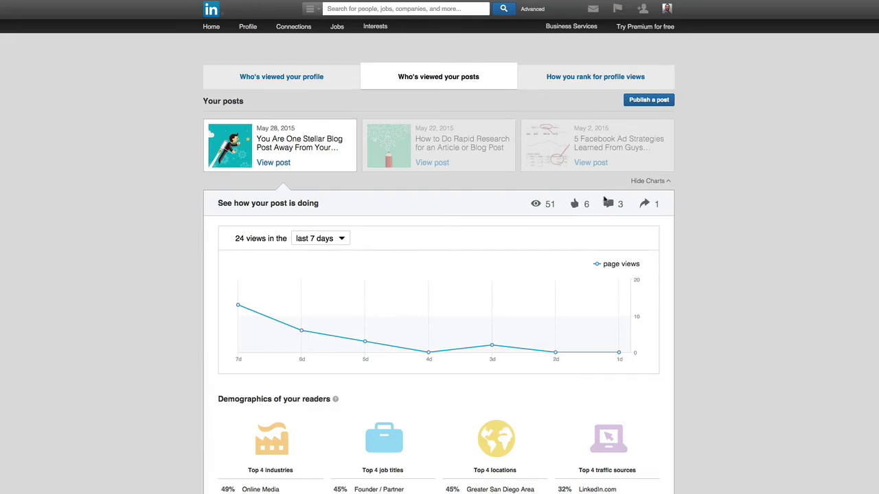
left_click(575, 209)
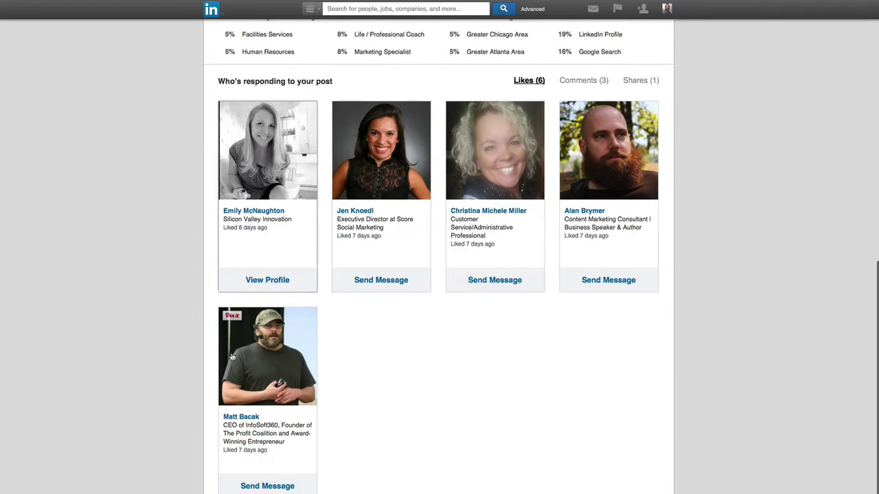
scroll(598, 403, "up", 3)
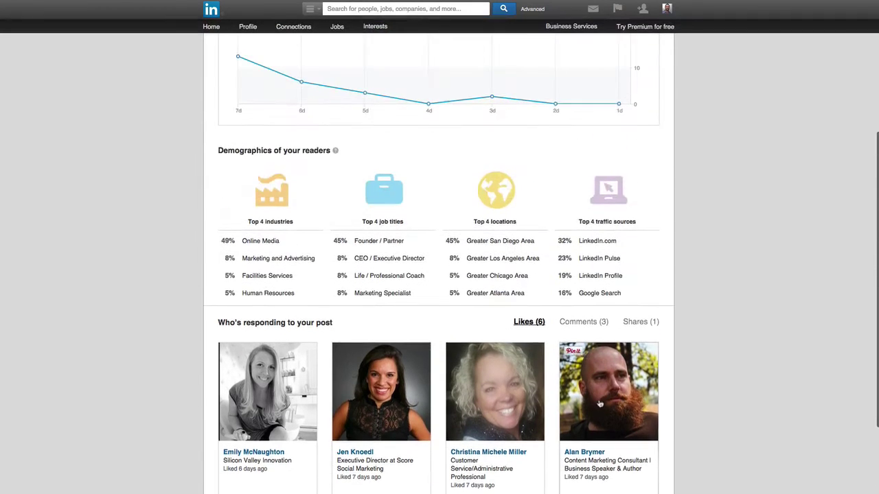
scroll(604, 357, "up", 5)
left_click(608, 209)
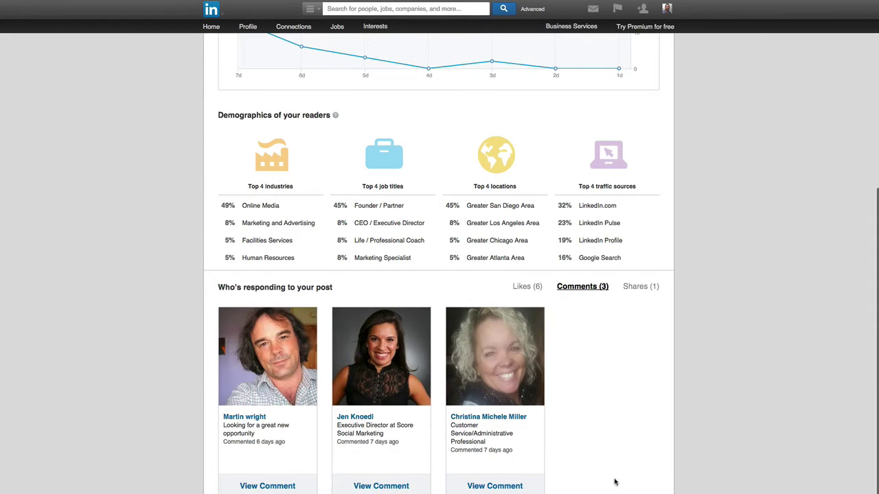
scroll(613, 486, "up", 4)
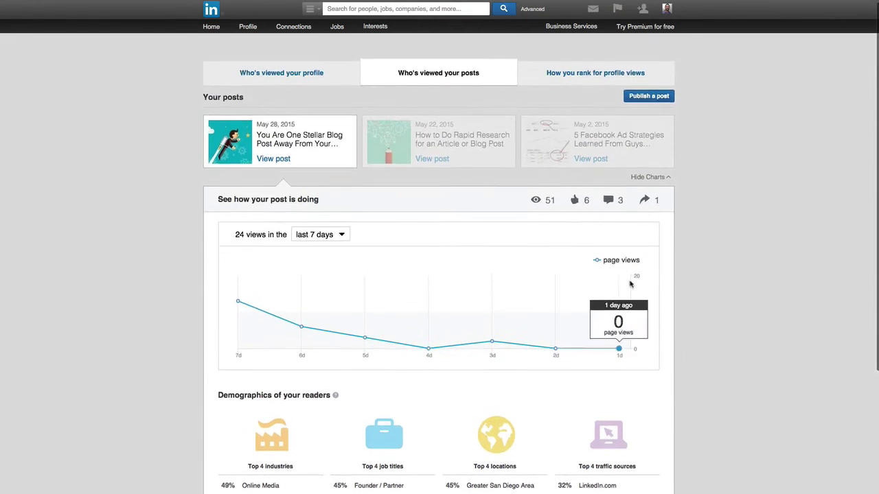
scroll(675, 336, "down", 1)
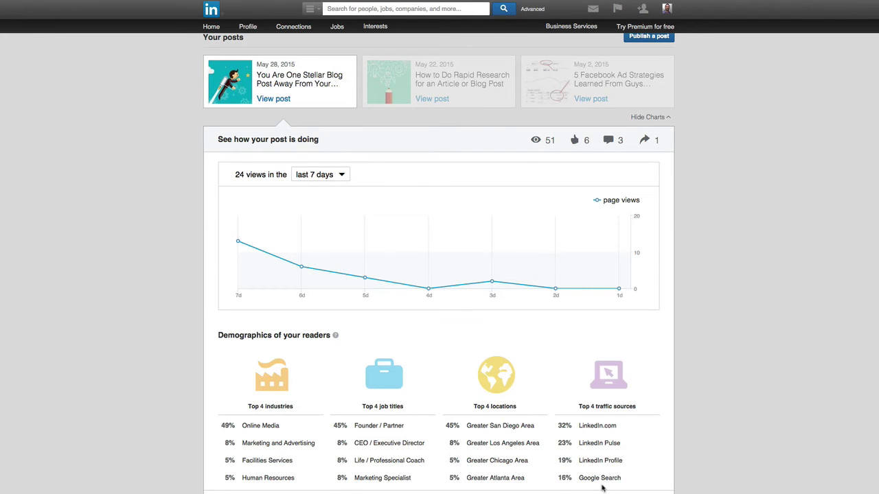
Open the Rapid Research post stats and chart its views over the last 15 days
left_click(468, 90)
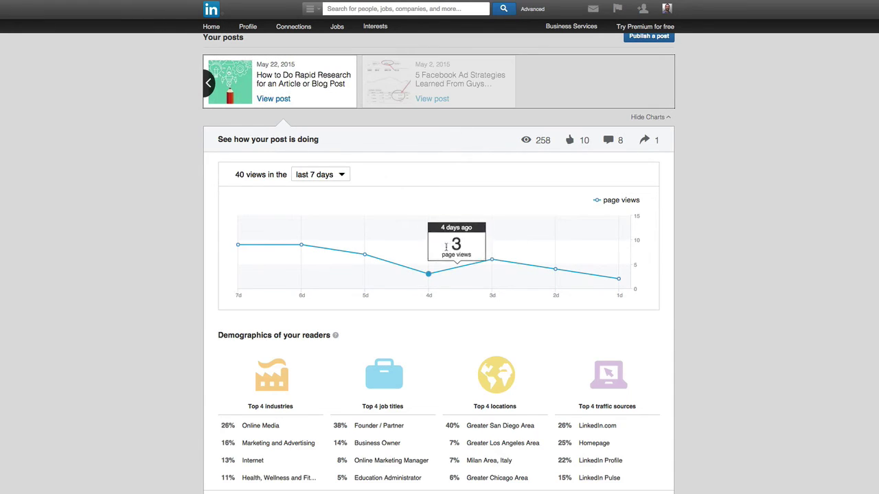
left_click(347, 175)
left_click(336, 198)
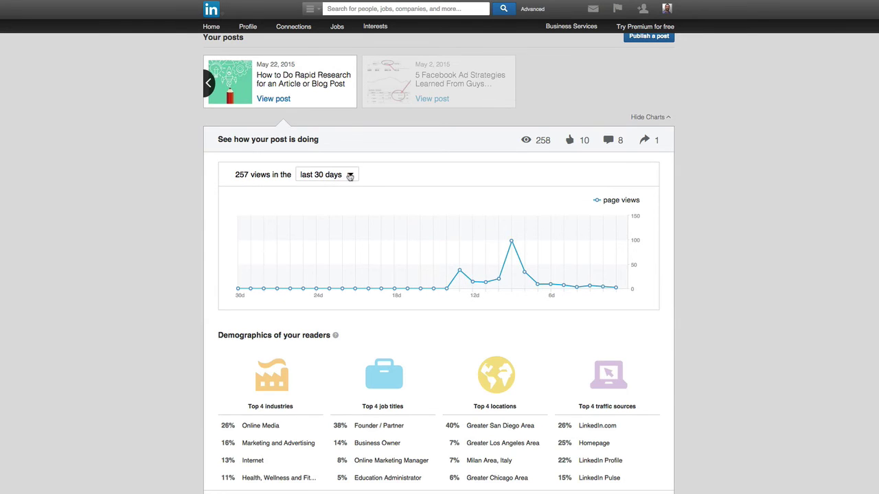
left_click(349, 176)
left_click(348, 185)
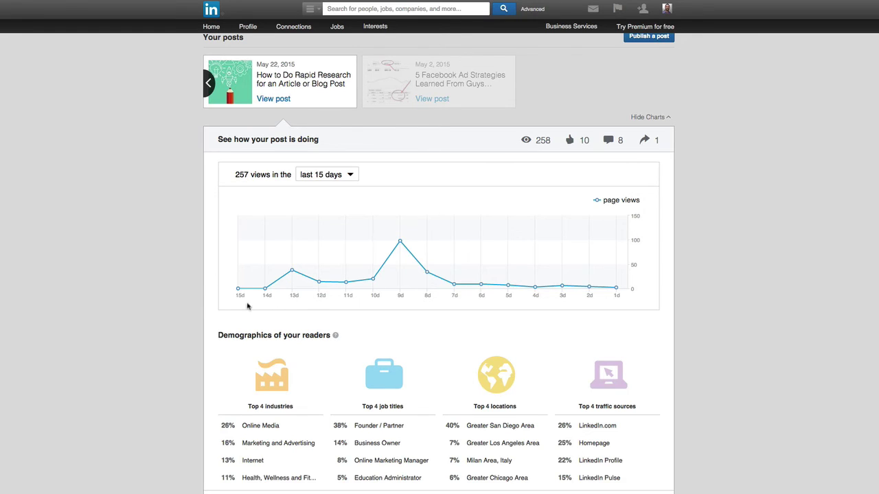
Review who liked and who commented on the Rapid Research post
left_click(583, 141)
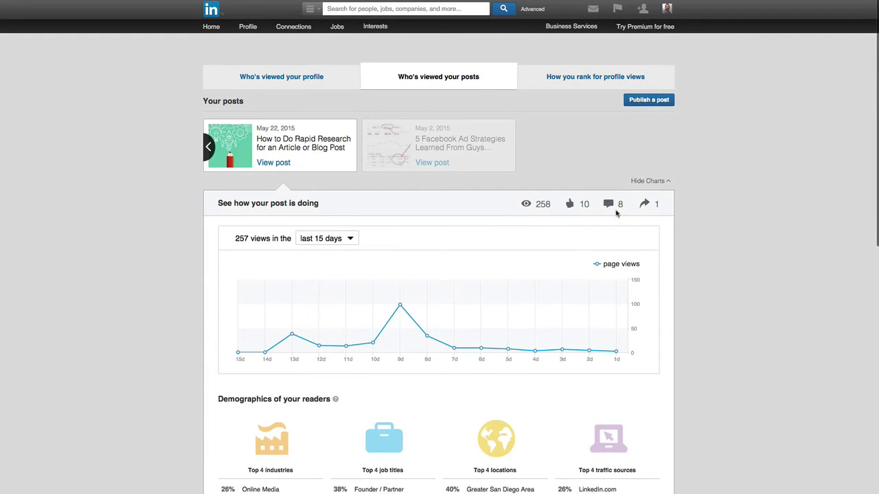
left_click(613, 204)
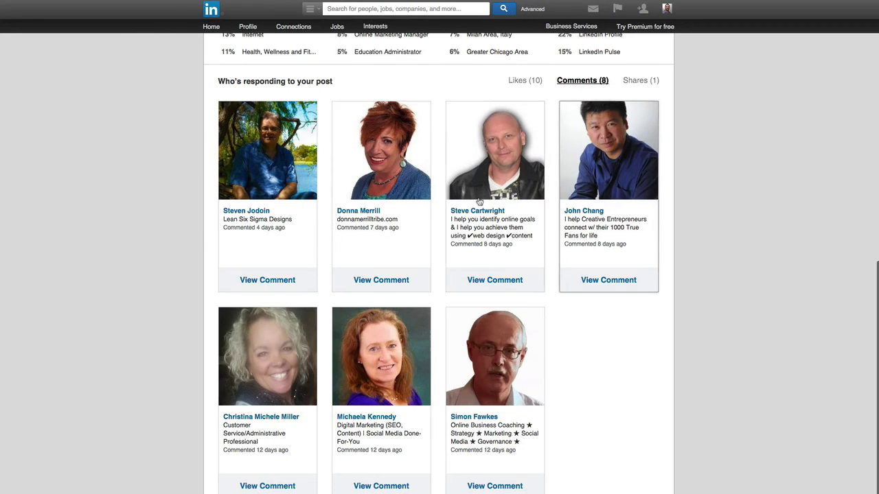
scroll(549, 401, "up", 3)
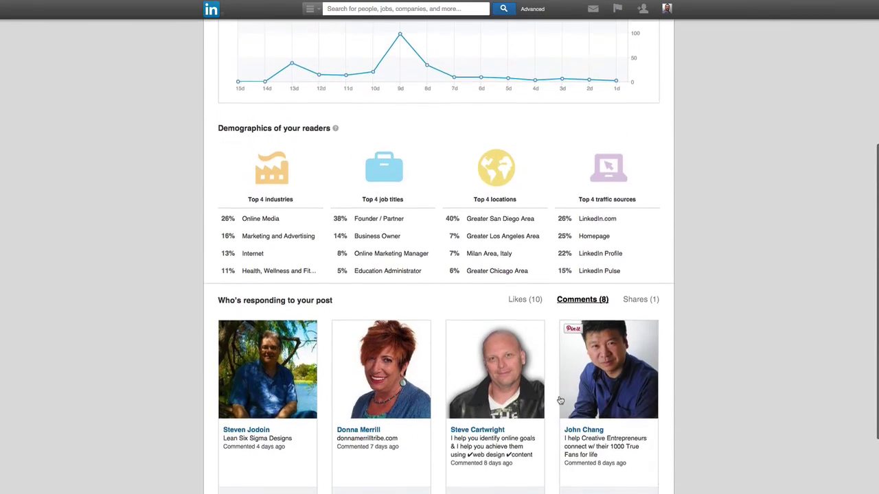
scroll(560, 401, "up", 2)
scroll(560, 400, "up", 2)
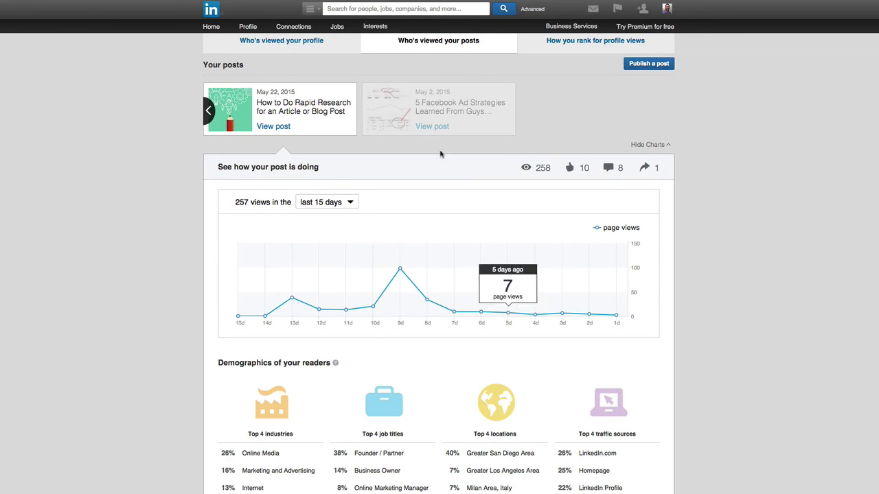
left_click(424, 100)
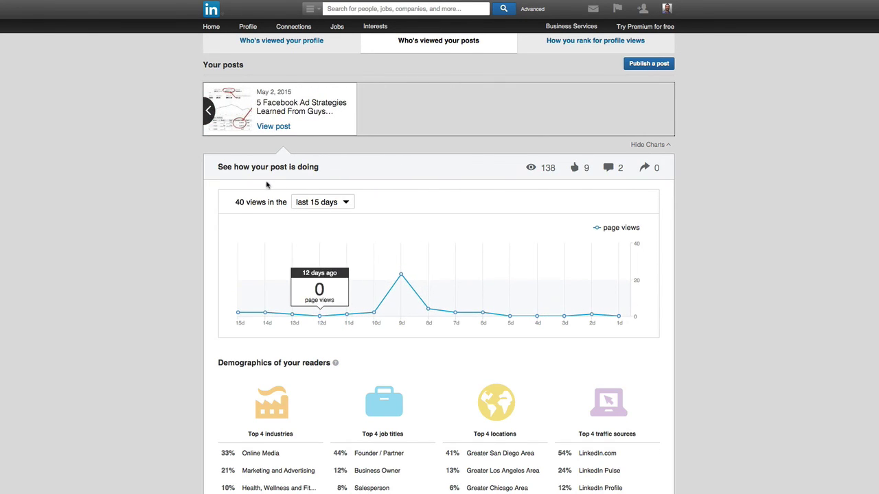
scroll(325, 336, "down", 1)
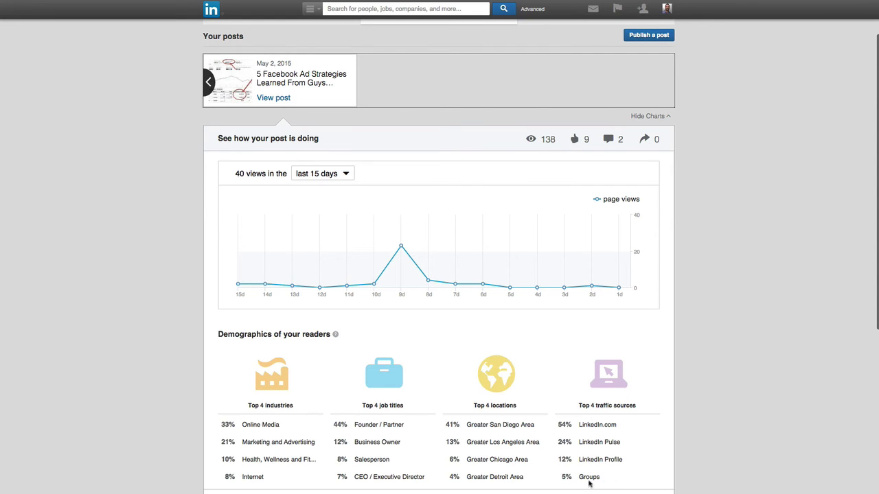
scroll(633, 489, "up", 2)
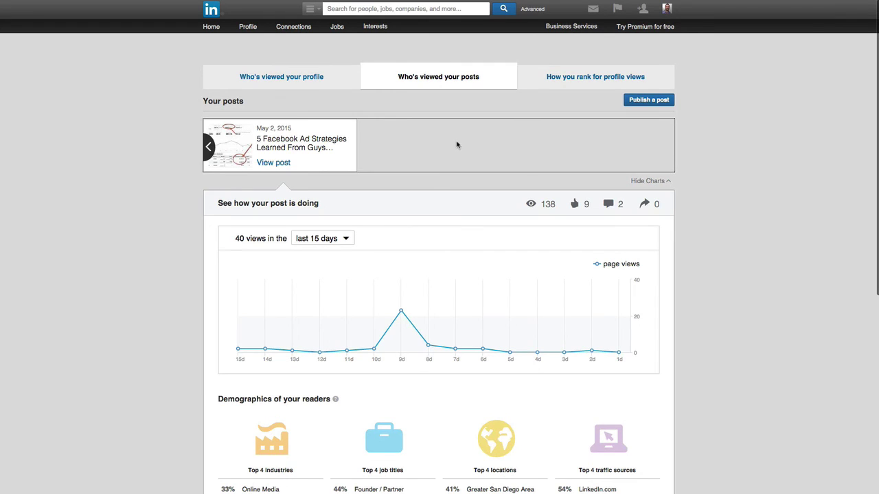
left_click(209, 149)
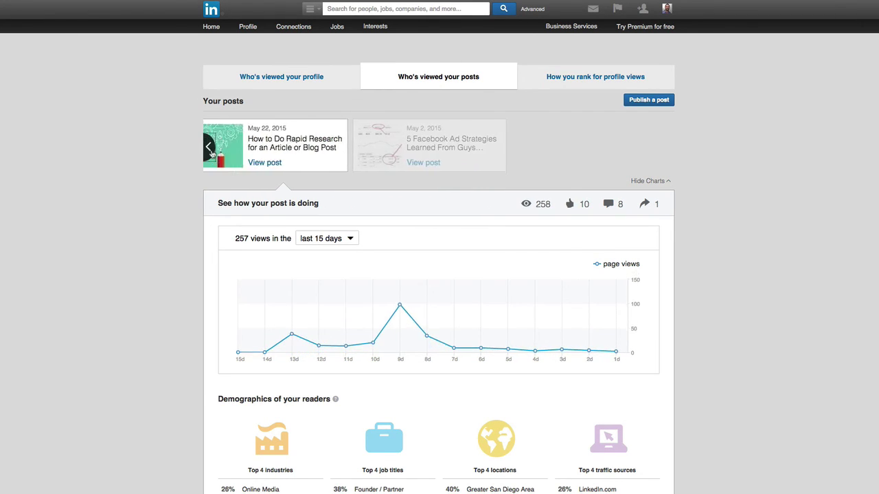
Return to the Rapid Research post's stats and open the article itself, showing 258 views
left_click(210, 148)
left_click(453, 149)
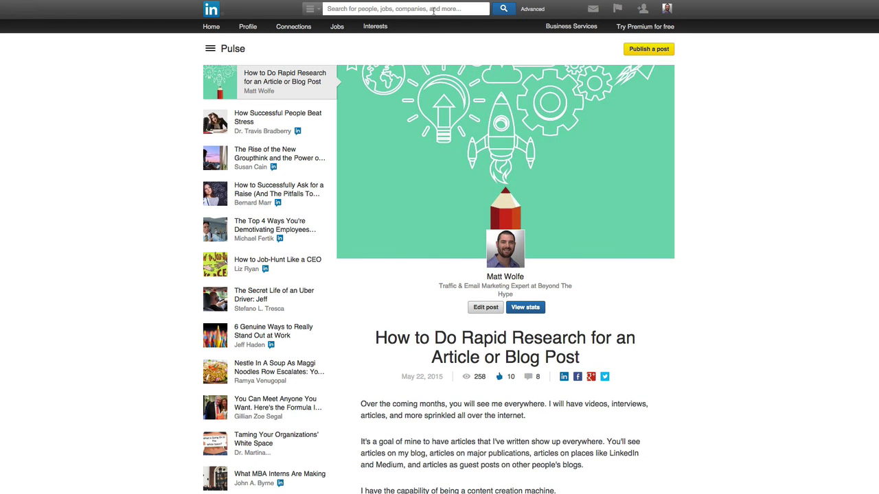
mouse_move(375, 26)
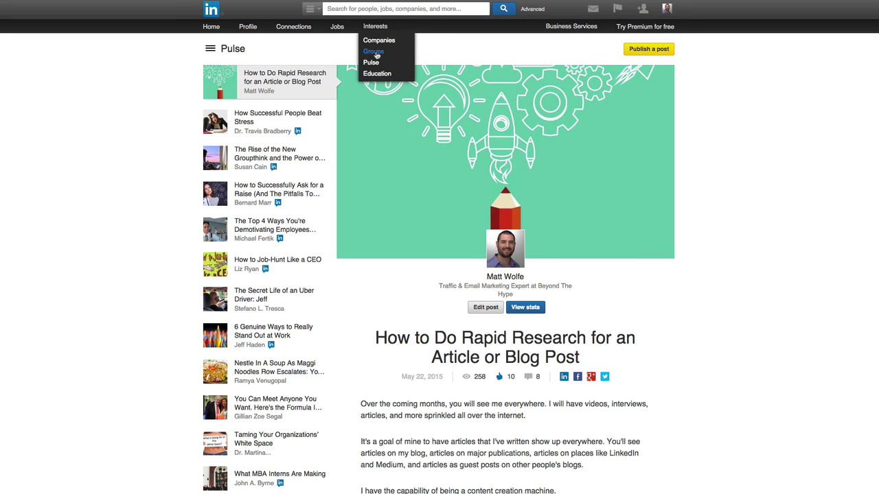
Go to your groups, enter the Blogging group, and open an empty new-discussion form
left_click(374, 52)
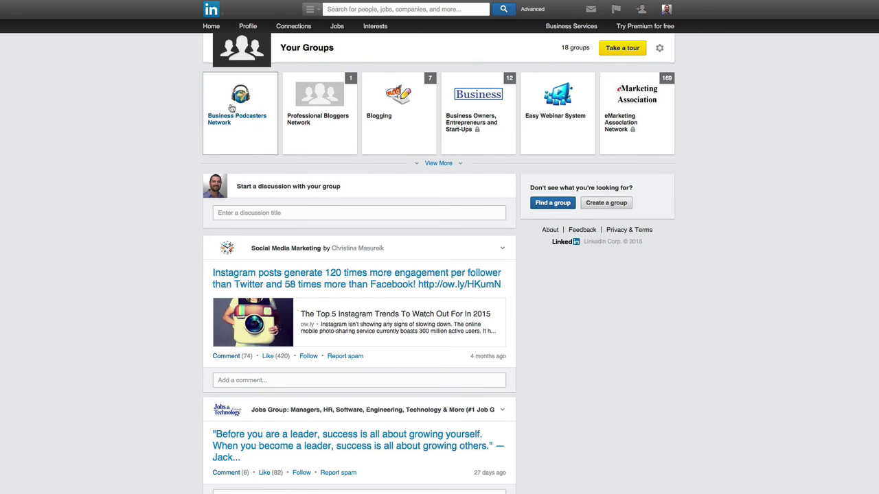
mouse_move(319, 112)
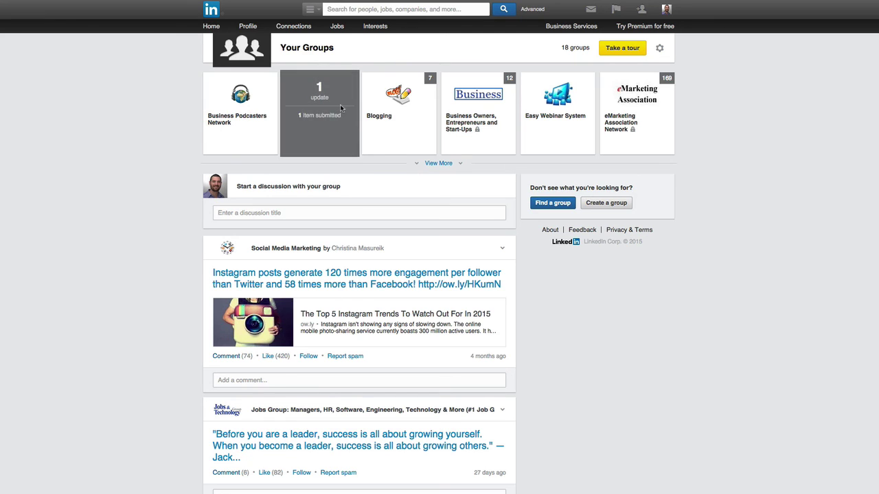
left_click(401, 98)
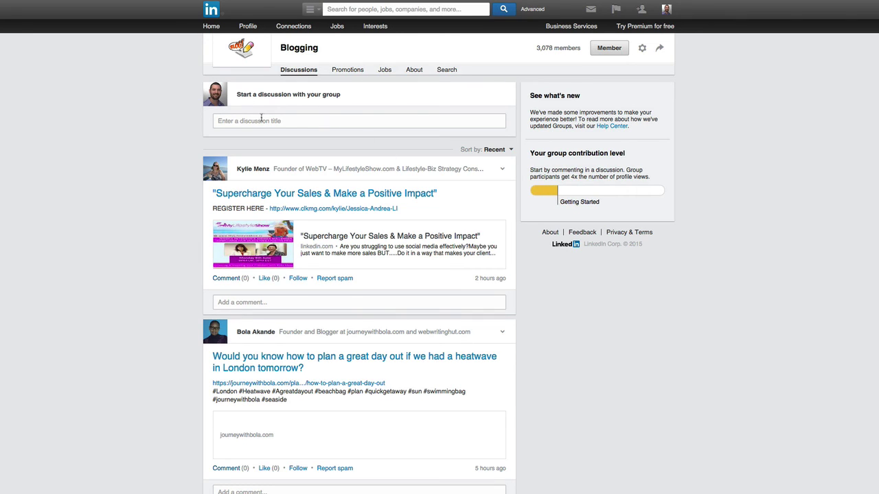
left_click(358, 119)
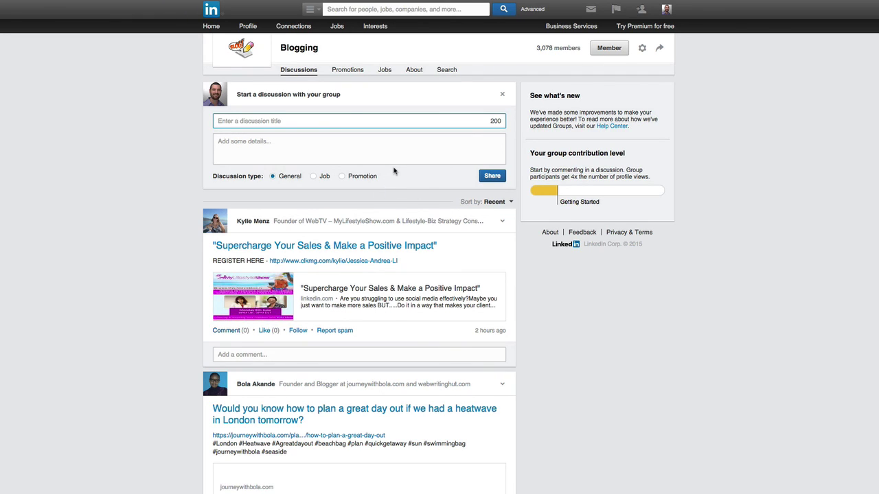
Leave the Blogging group page for the LinkedIn home feed without posting
left_click(210, 26)
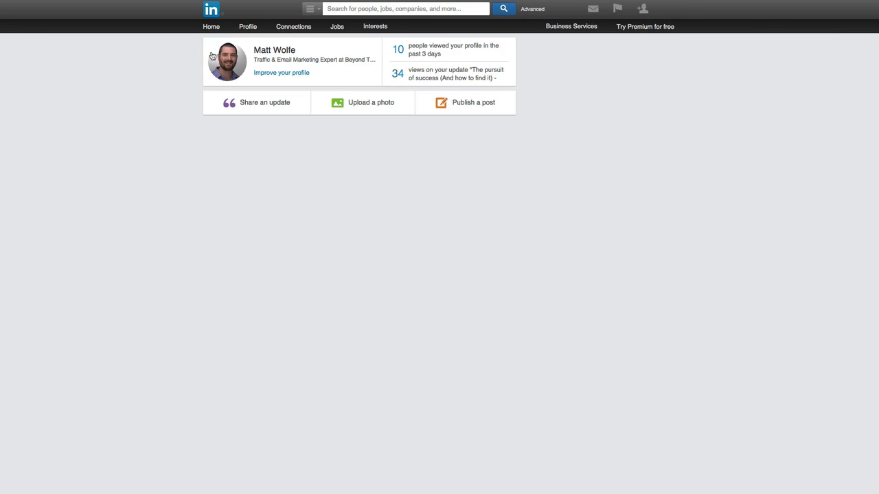